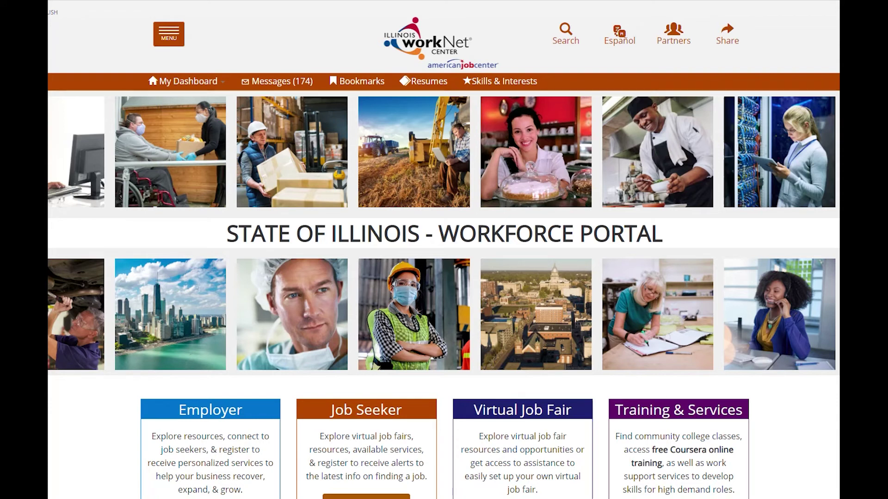
# Open the My Dashboard menu from the portal's orange navigation bar.
pyautogui.click(225, 85)
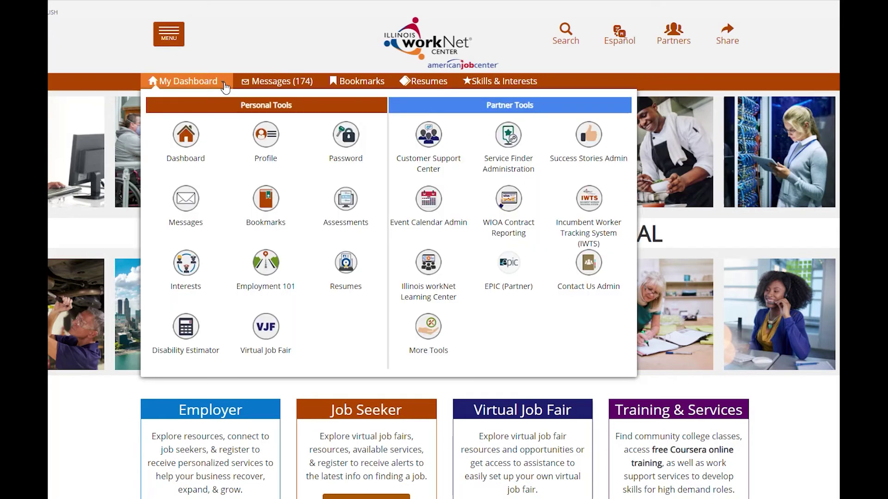
# Go to Customer Support Center, open the Apprenticeship Illinois group, and begin Add Customer.
pyautogui.click(430, 151)
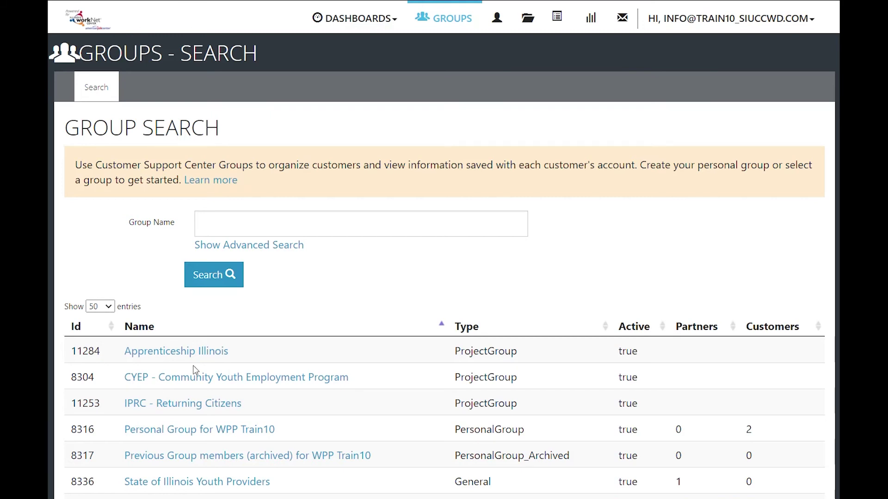
pyautogui.click(203, 352)
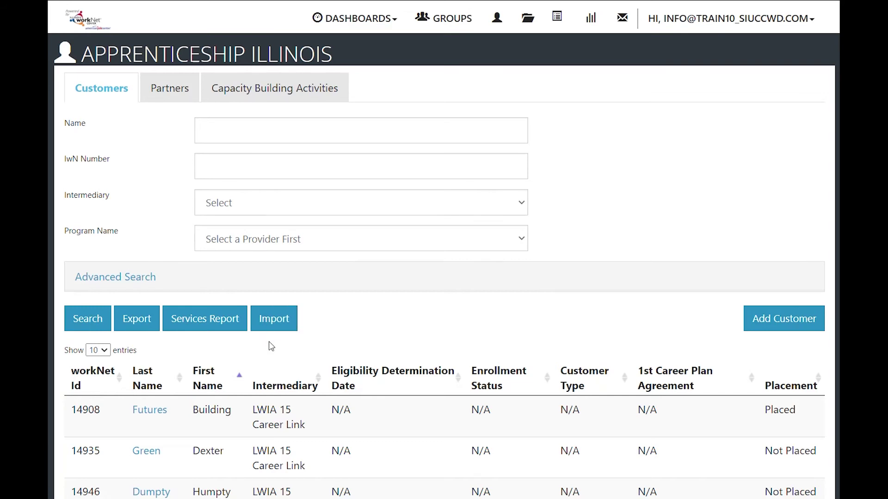
pyautogui.click(769, 318)
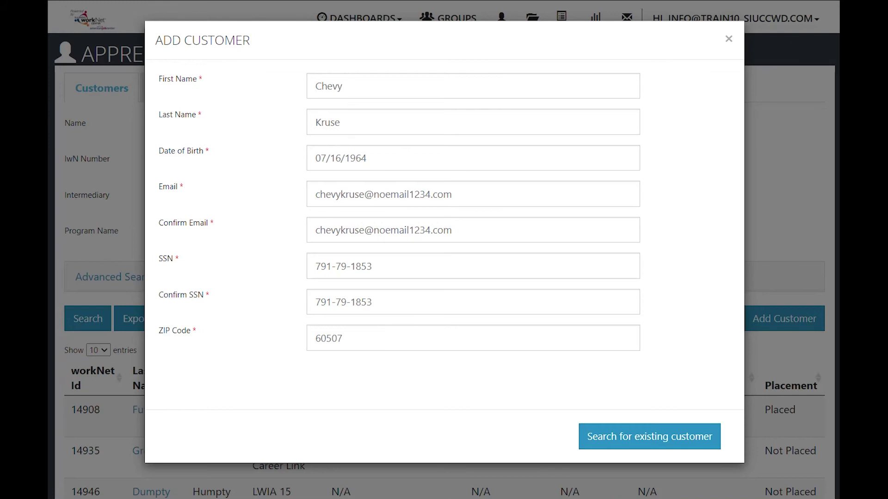
# Search for an existing customer, yielding a new account with status New Account Created.
pyautogui.click(629, 441)
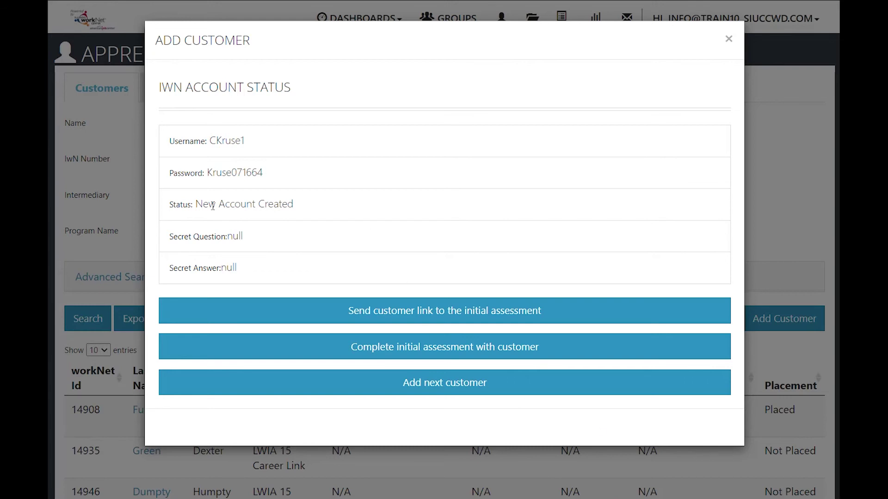
pyautogui.moveTo(197, 205); pyautogui.dragTo(293, 204)
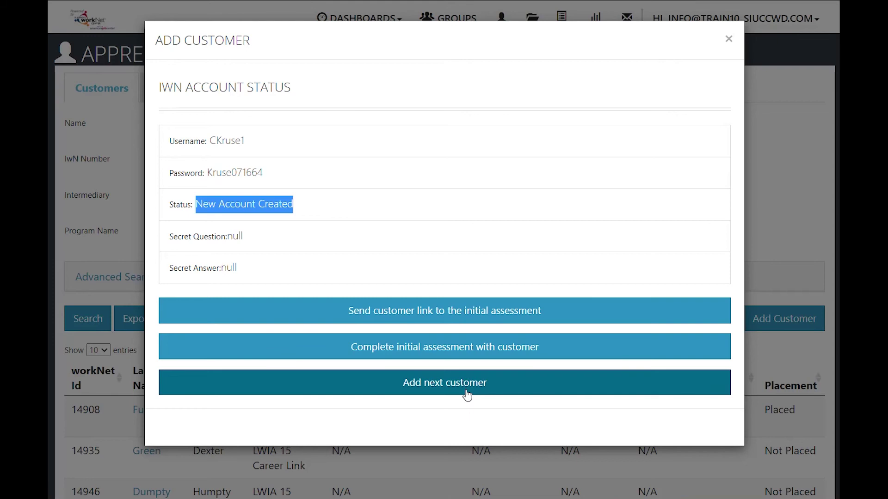
# Choose Complete initial assessment with customer to reach the Intake Review page.
pyautogui.click(469, 352)
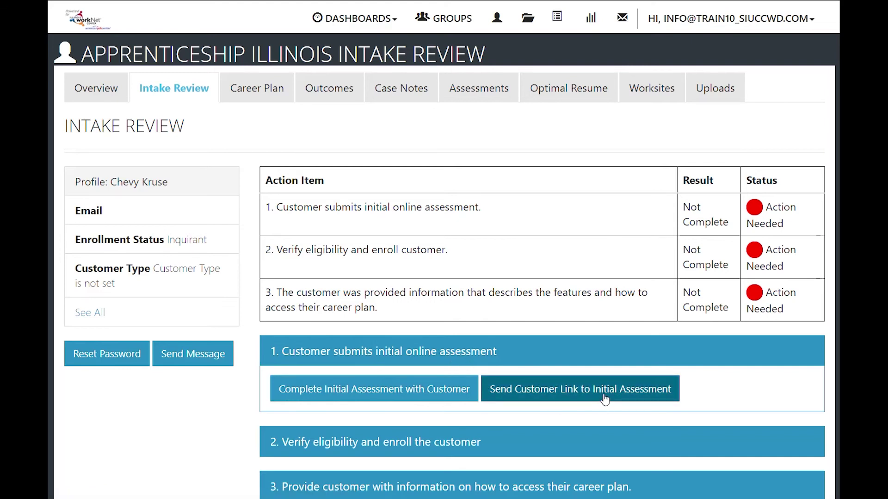
# Accept the terms, start a new application, and paste the higher-income answer.
pyautogui.click(388, 398)
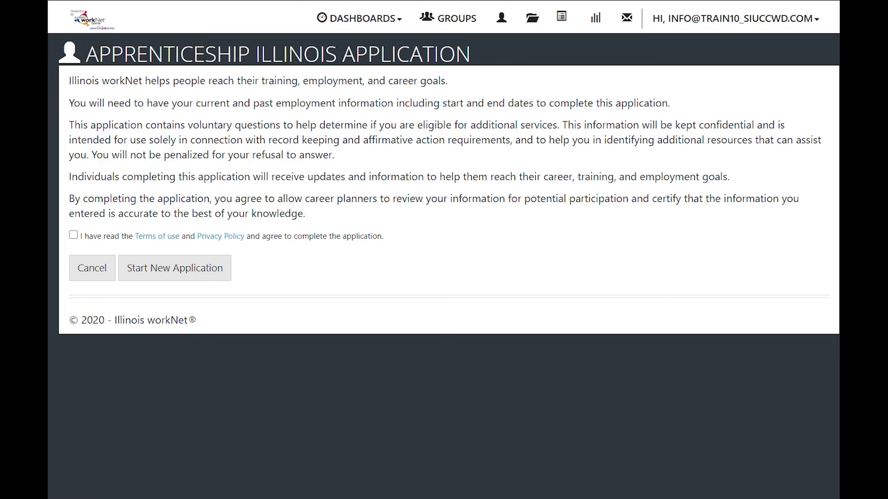
pyautogui.click(73, 236)
pyautogui.click(196, 272)
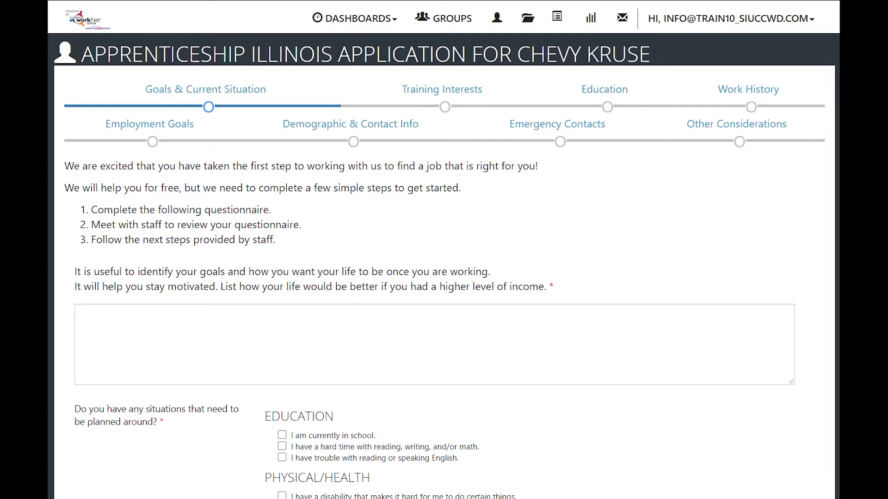
pyautogui.write('I would be able to pay all my bills, buy good food, maybe take a vacation with my family.')
# Set career choices: Business Management and Administration, Government and Public Administration, then Manufacturing.
pyautogui.scroll(-5, 444, 266)
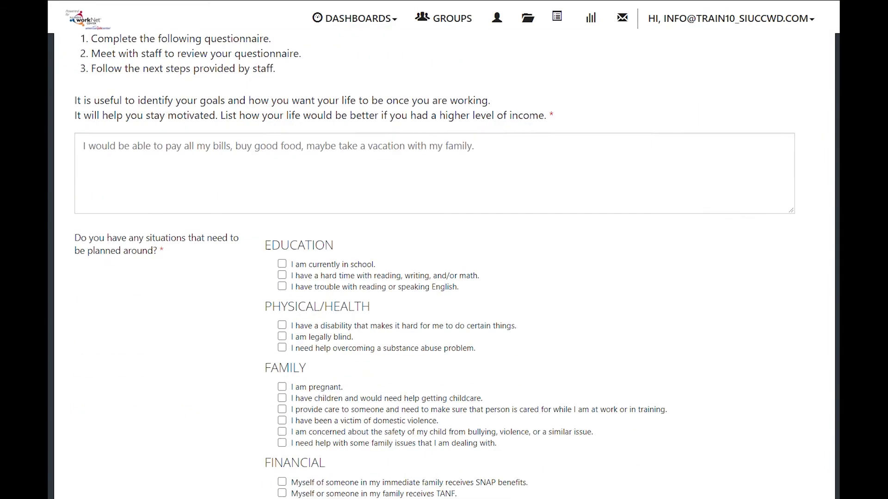
pyautogui.scroll(-3, 444, 278)
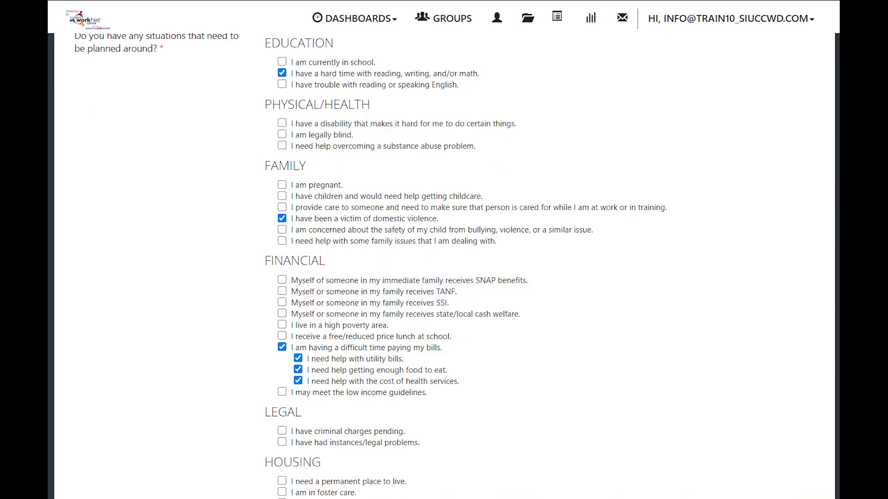
pyautogui.scroll(-9, 232, 254)
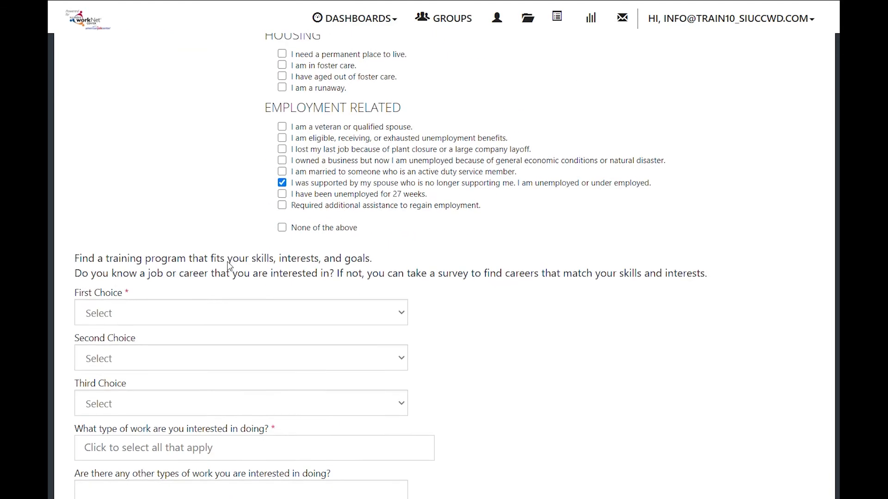
pyautogui.scroll(-2, 228, 264)
pyautogui.scroll(-1, 228, 267)
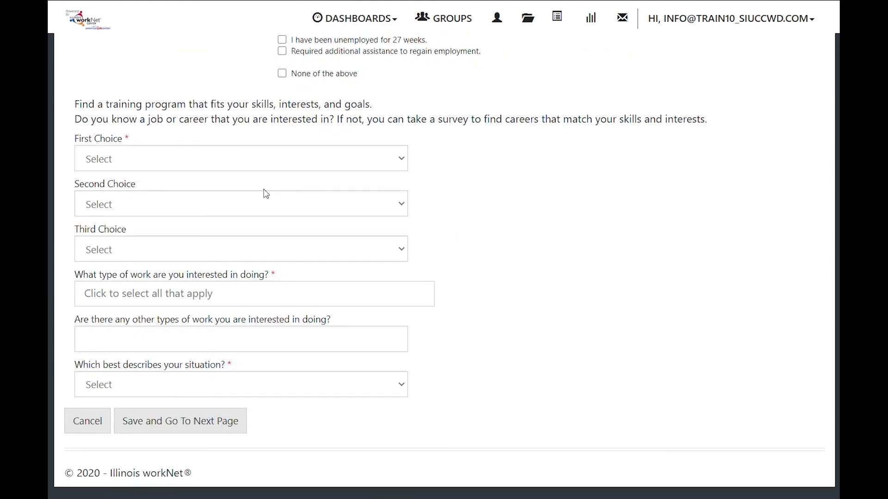
pyautogui.click(276, 165)
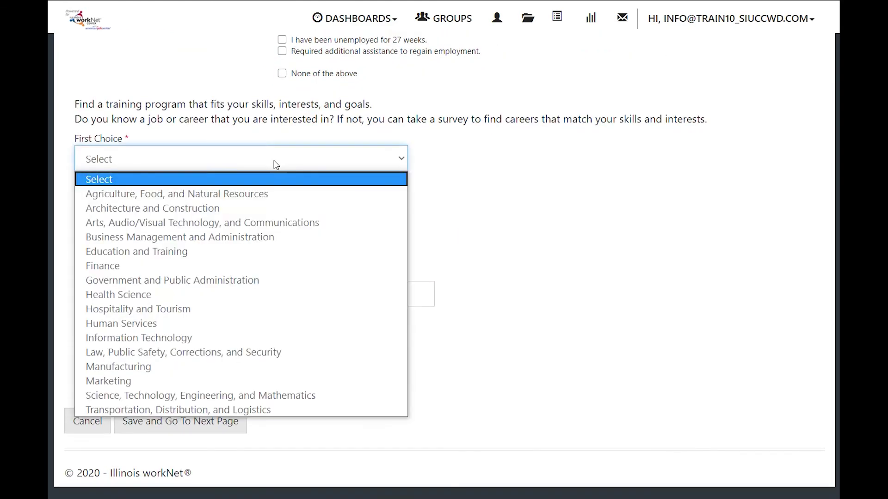
pyautogui.click(179, 235)
pyautogui.click(188, 207)
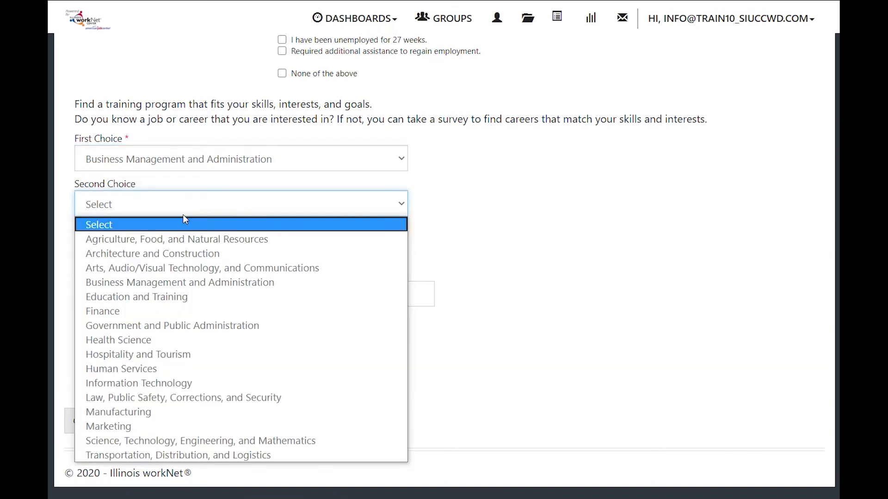
pyautogui.click(135, 324)
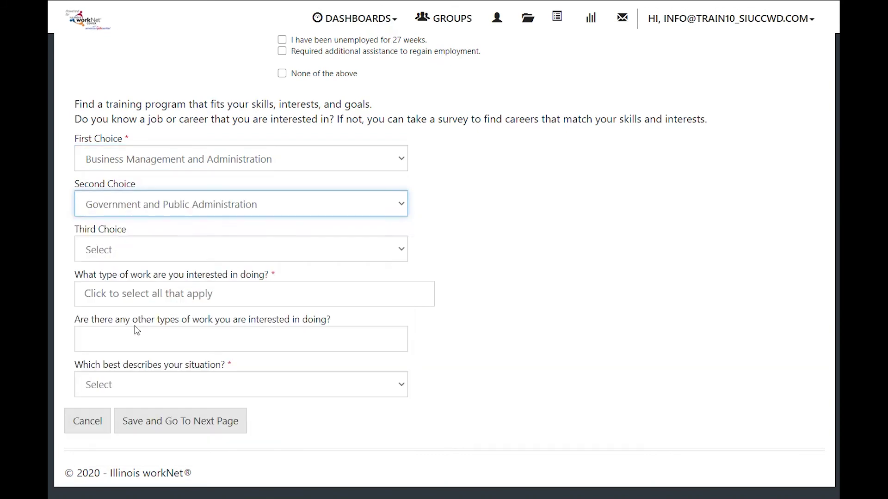
pyautogui.click(181, 252)
pyautogui.click(170, 185)
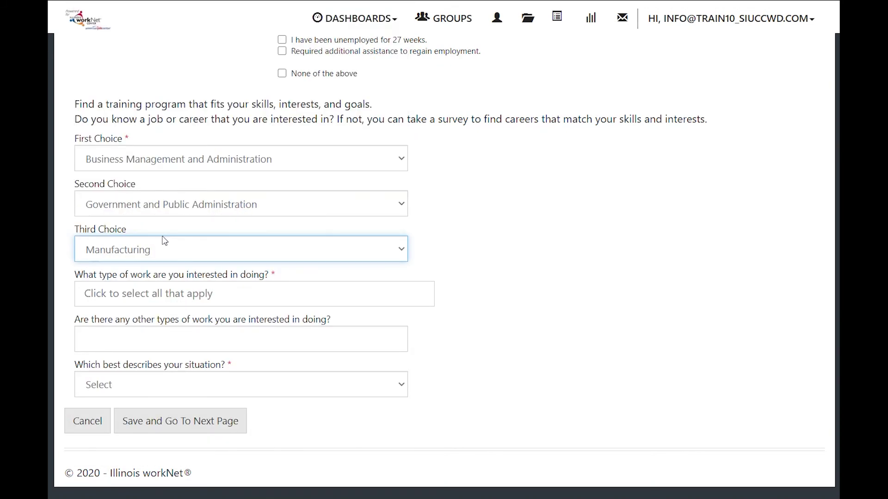
# Select Service work and 'already trained, needs job-search help', then save the page.
pyautogui.click(206, 294)
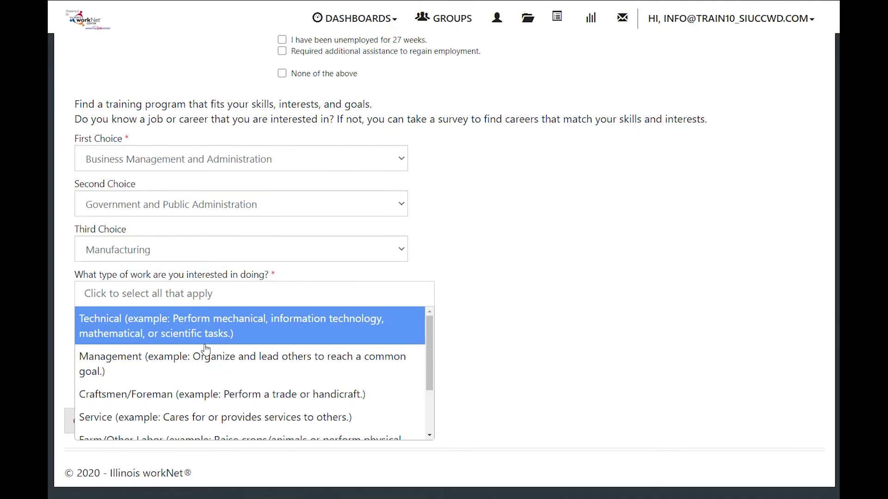
pyautogui.scroll(-3, 180, 358)
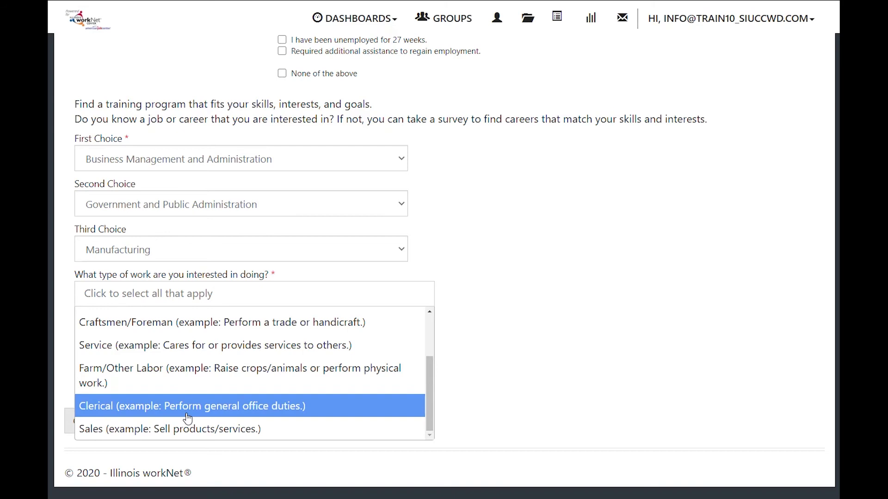
pyautogui.click(175, 346)
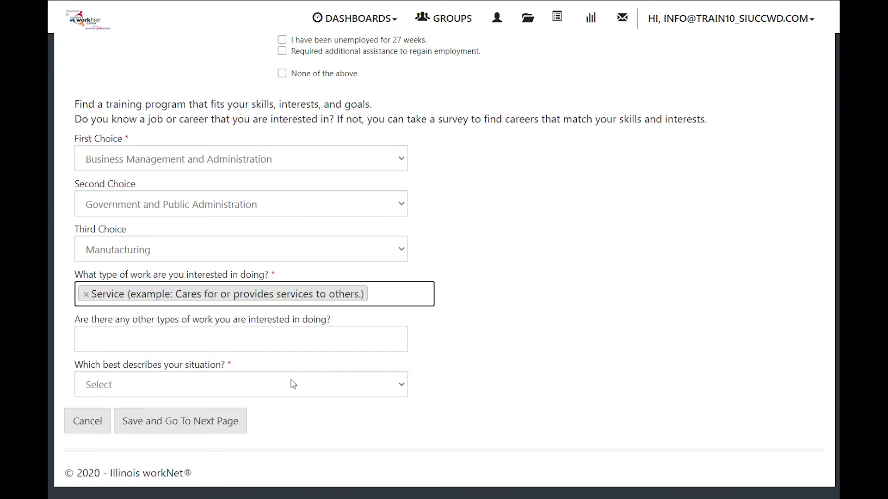
pyautogui.click(236, 385)
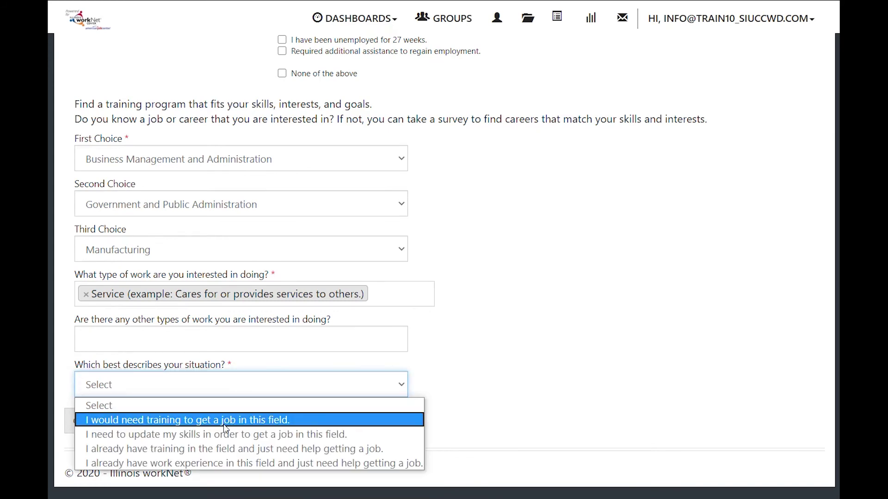
pyautogui.click(227, 450)
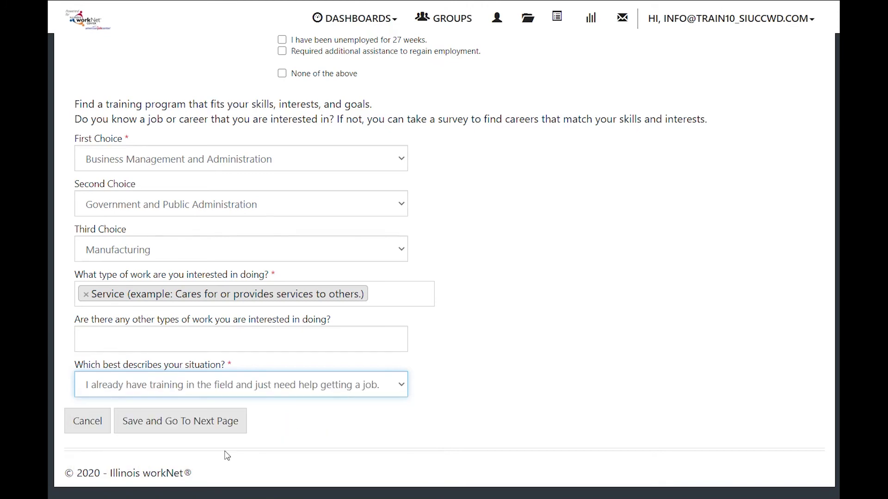
pyautogui.click(228, 422)
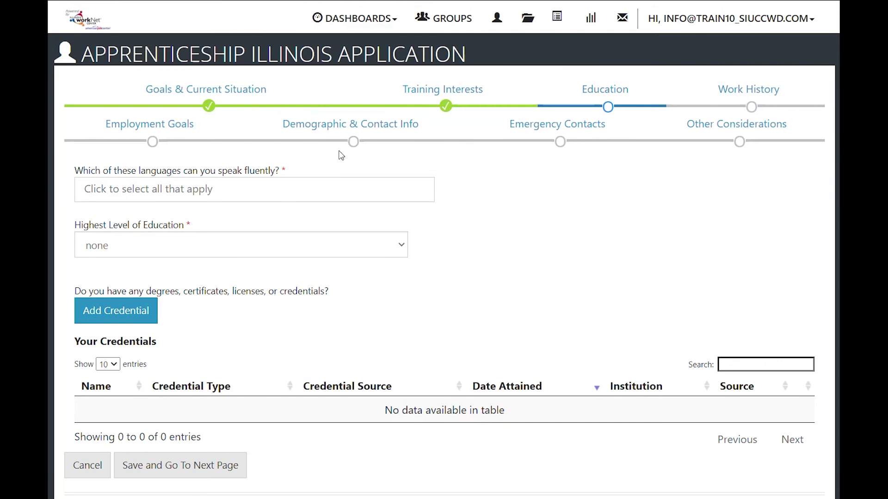
# Add English as a fluent language and set highest education to GED.
pyautogui.click(279, 188)
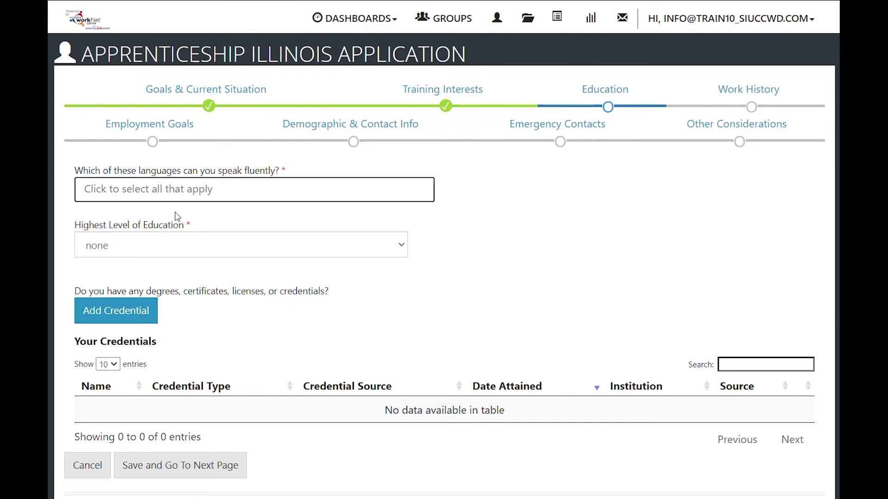
pyautogui.click(209, 194)
pyautogui.click(157, 213)
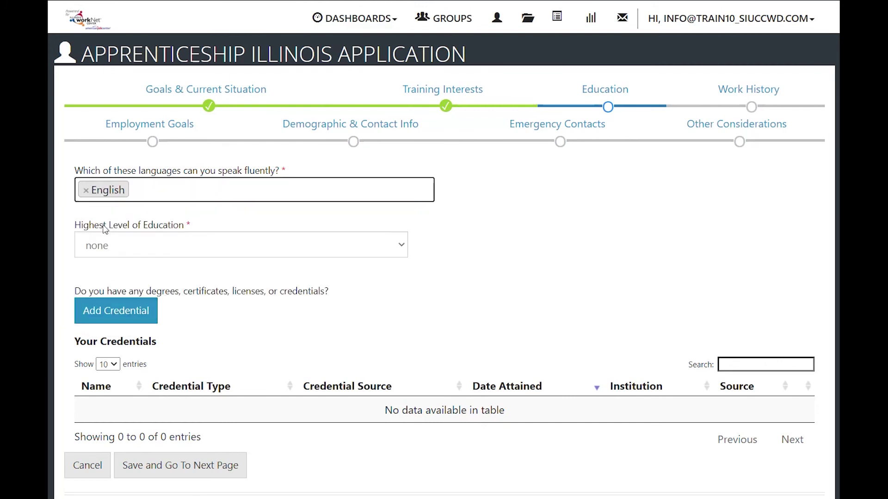
pyautogui.click(174, 247)
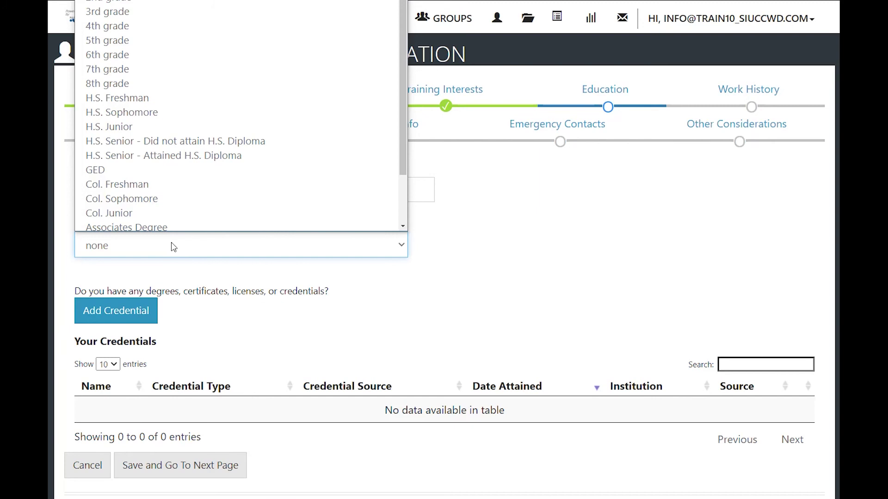
pyautogui.click(111, 170)
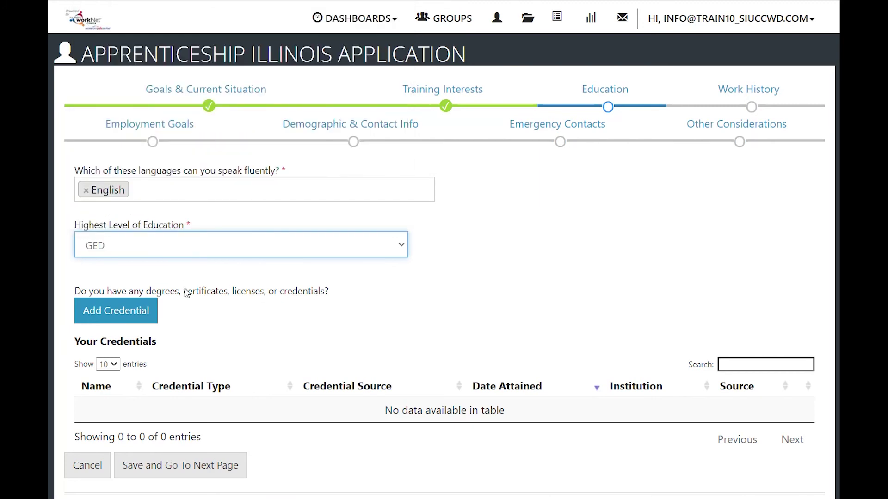
# Add and save a GED credential, then save the Education page.
pyautogui.scroll(-1, 223, 319)
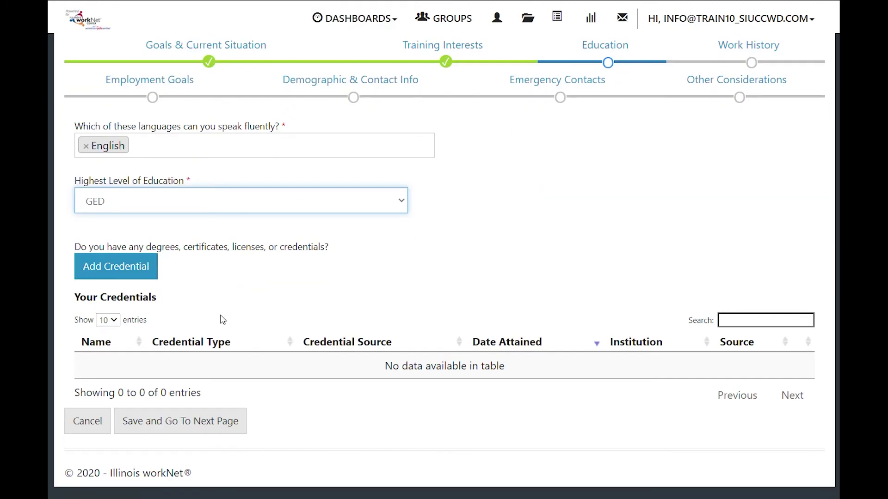
pyautogui.click(128, 271)
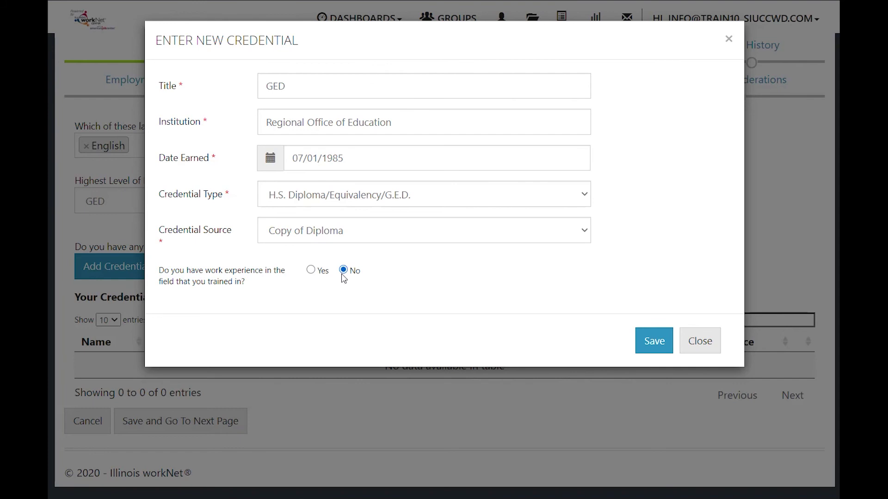
pyautogui.click(654, 345)
pyautogui.scroll(-2, 591, 300)
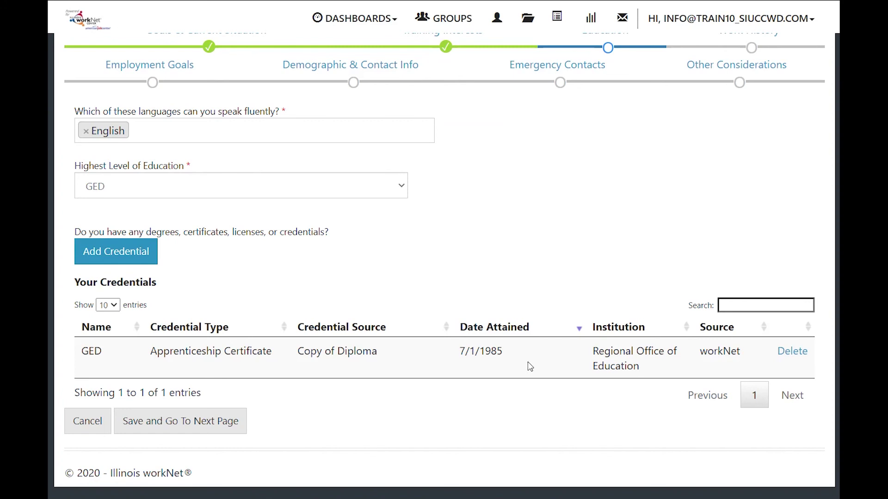
pyautogui.click(180, 422)
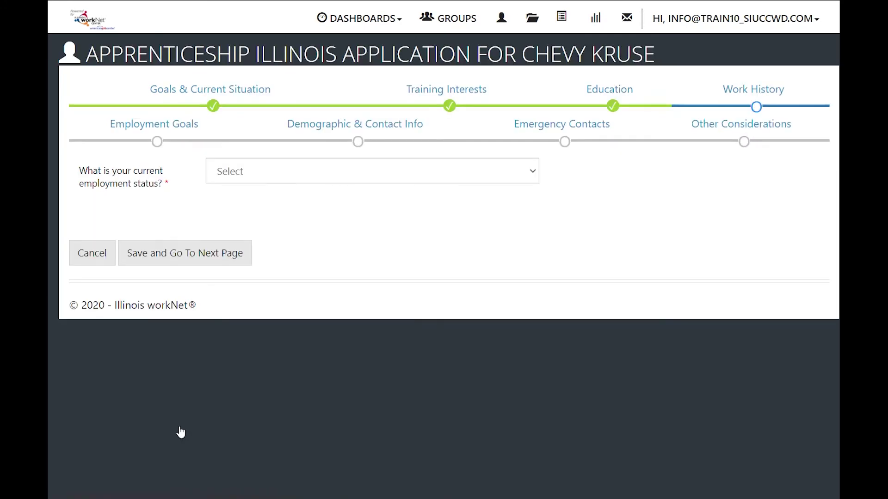
# Mark unemployed and actively looking, add the Walgreens Sales Associate job (2014–2019), and save.
pyautogui.click(450, 172)
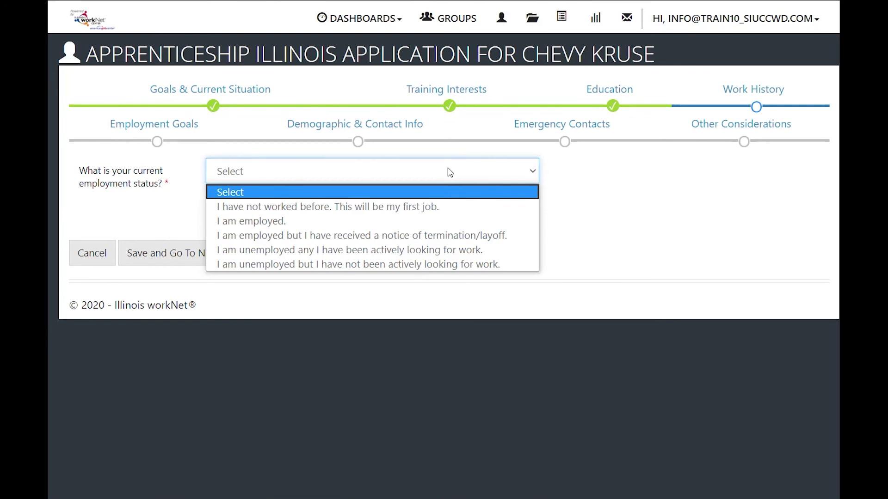
pyautogui.click(444, 252)
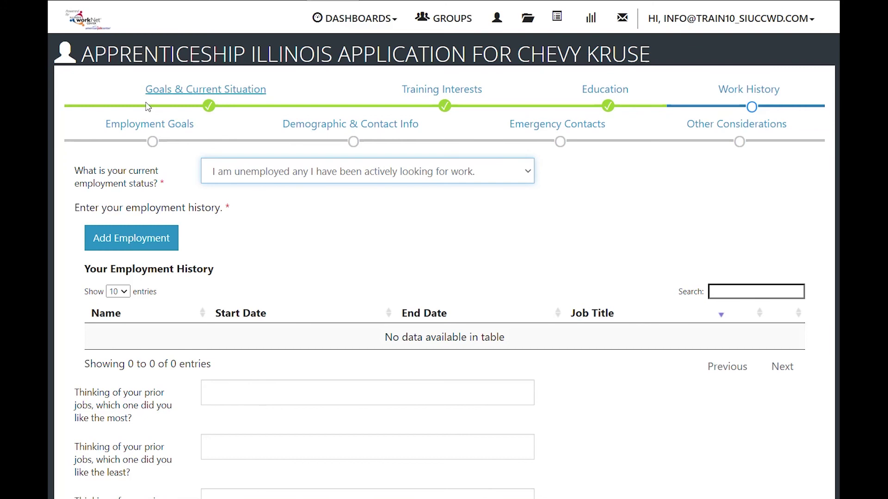
pyautogui.click(150, 247)
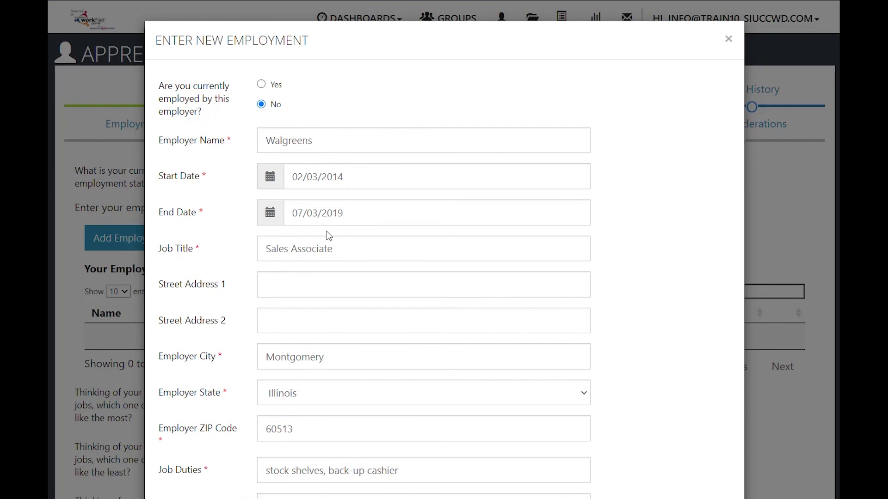
pyautogui.scroll(-3, 331, 298)
pyautogui.scroll(-3, 331, 298)
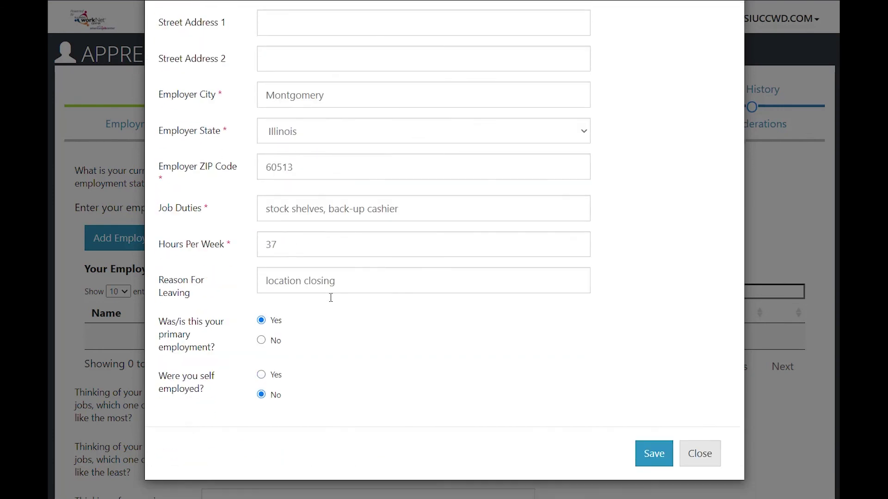
pyautogui.click(654, 454)
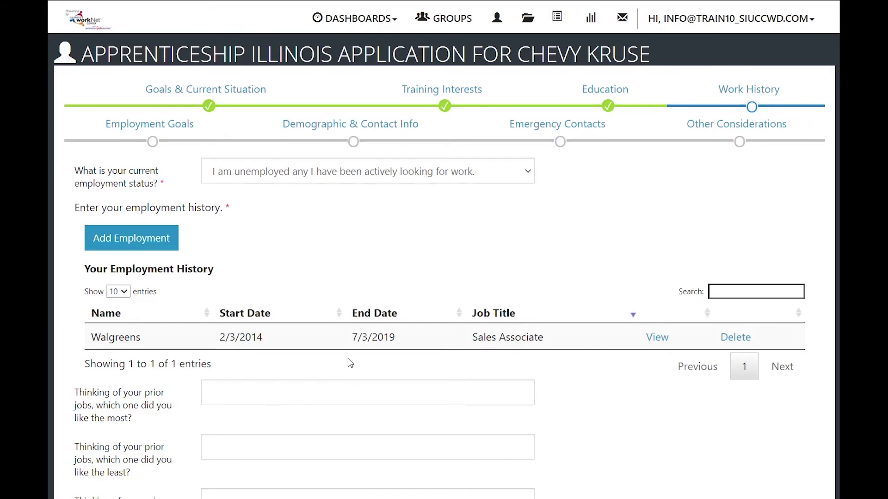
pyautogui.scroll(-5, 350, 363)
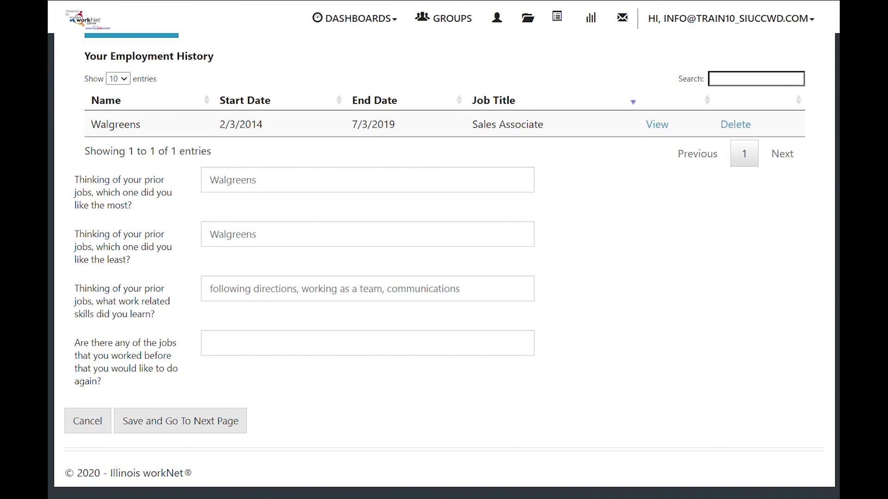
pyautogui.click(182, 430)
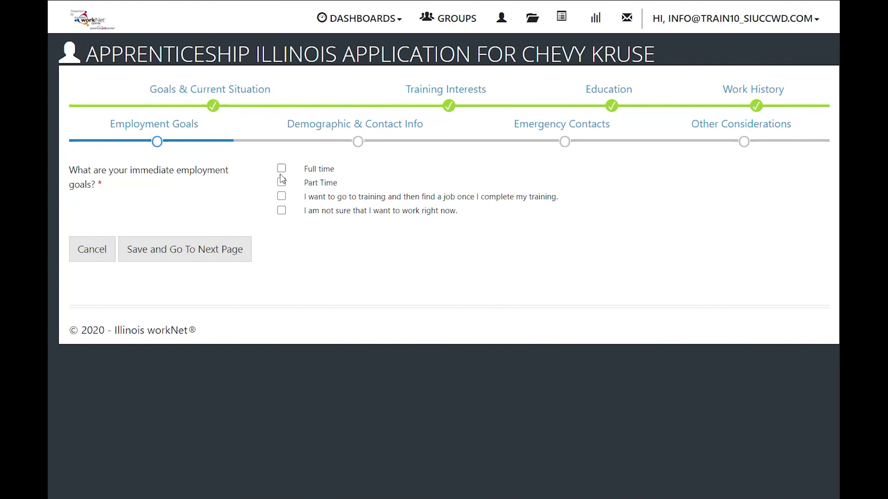
# Choose 'go to training and then find a job' and save the Employment Goals page.
pyautogui.click(281, 196)
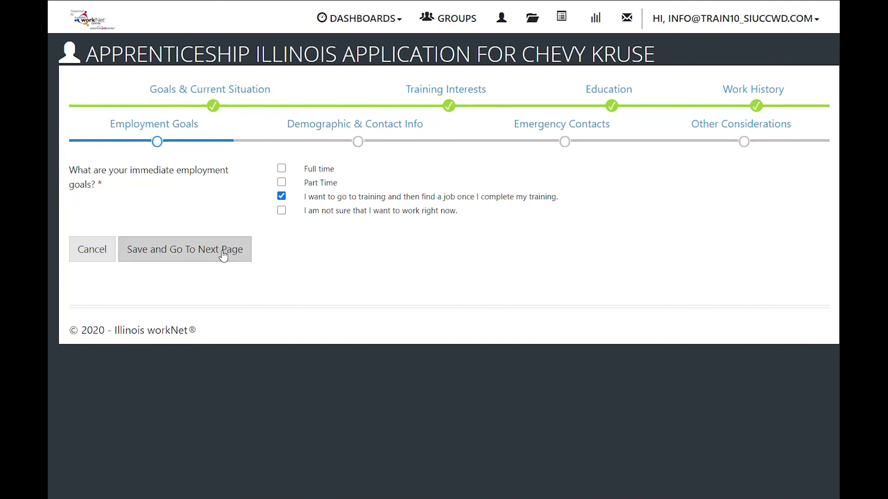
pyautogui.click(224, 254)
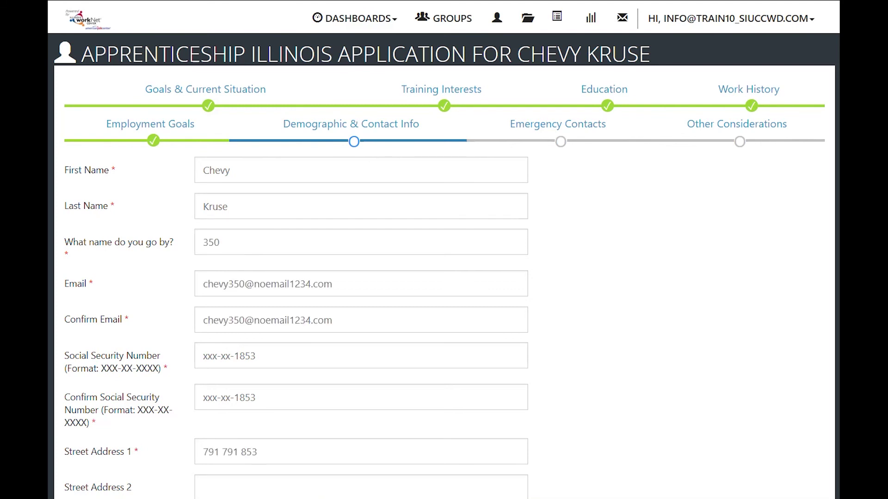
# Review the Demographic & Contact Info form to the bottom and save it.
pyautogui.scroll(-3, 444, 266)
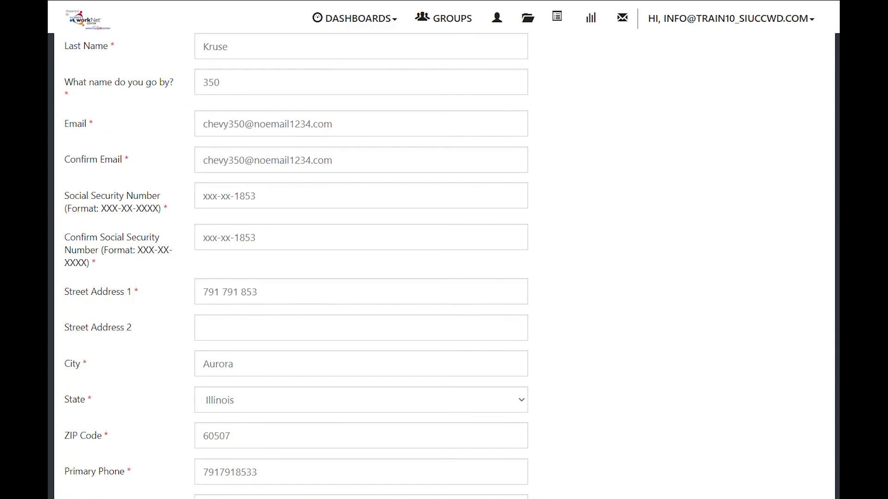
pyautogui.scroll(-4, 360, 266)
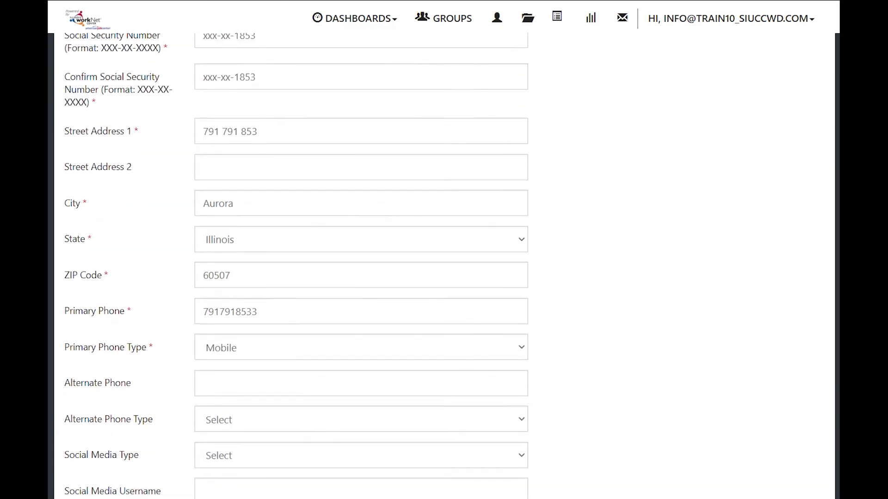
pyautogui.scroll(-6, 361, 266)
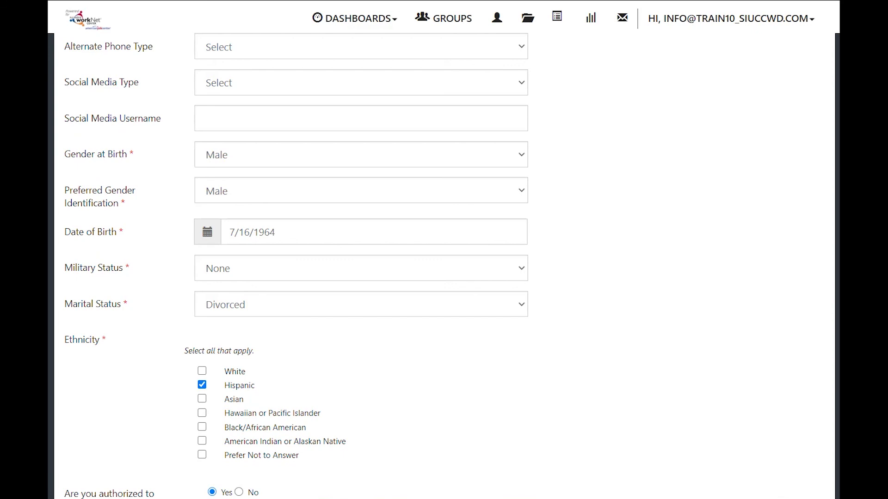
pyautogui.scroll(-5, 444, 249)
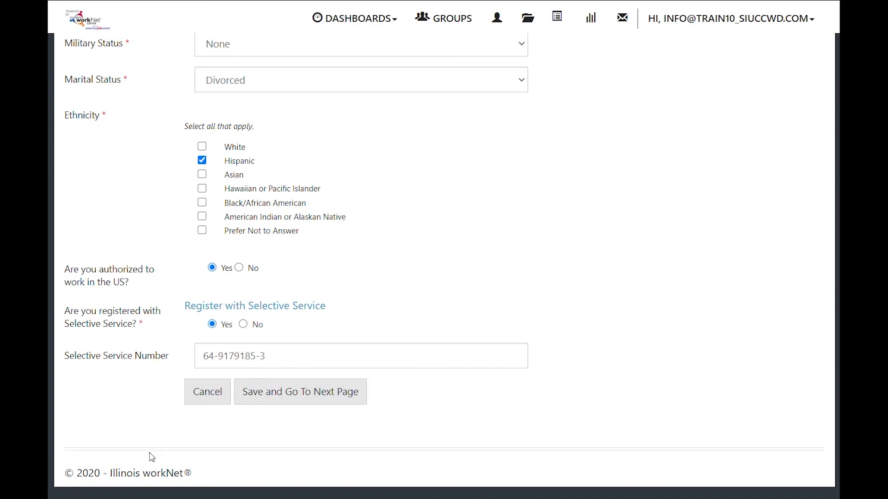
pyautogui.click(317, 396)
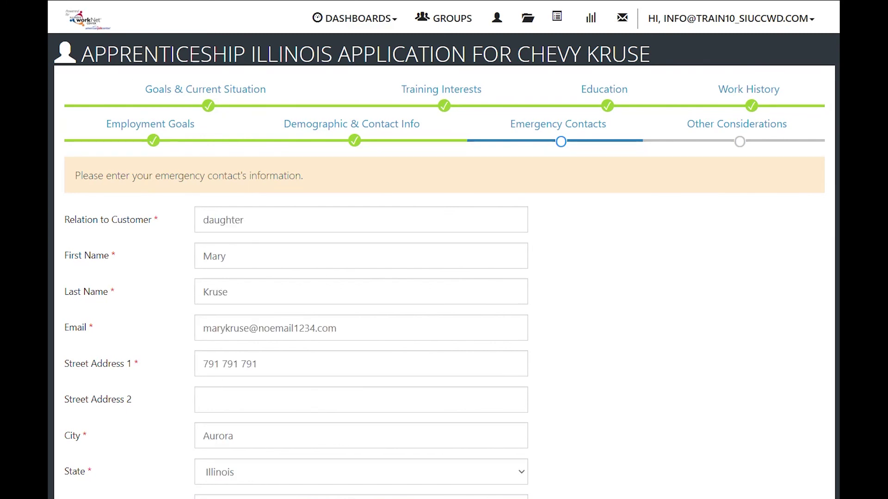
# Save the daughter's emergency contact entry and continue to the Other Considerations page.
pyautogui.scroll(-6, 444, 278)
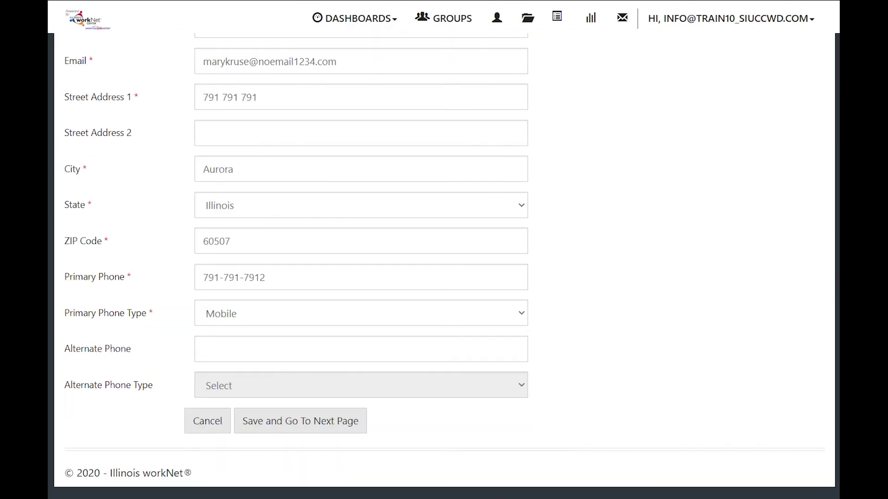
pyautogui.click(295, 429)
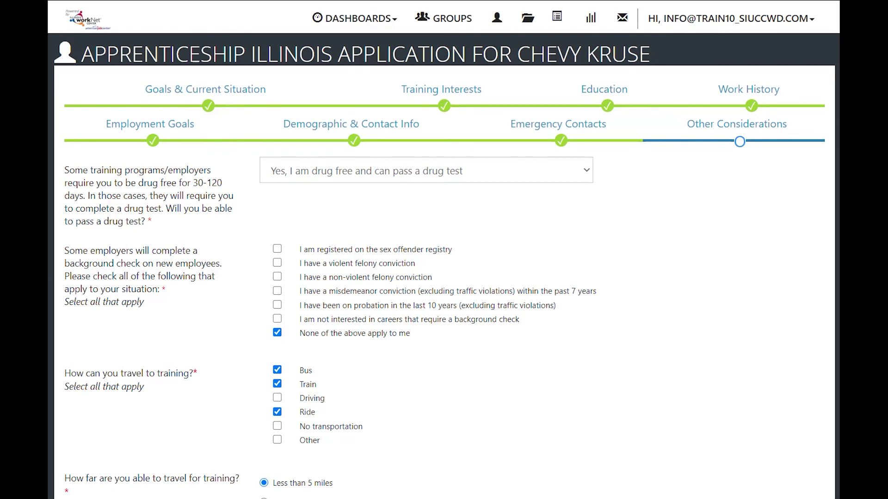
# Submit the application with the Other Considerations answers, reaching Intake Review with the online assessment Complete.
pyautogui.scroll(-3, 444, 266)
pyautogui.scroll(-3, 444, 266)
pyautogui.scroll(-2, 444, 266)
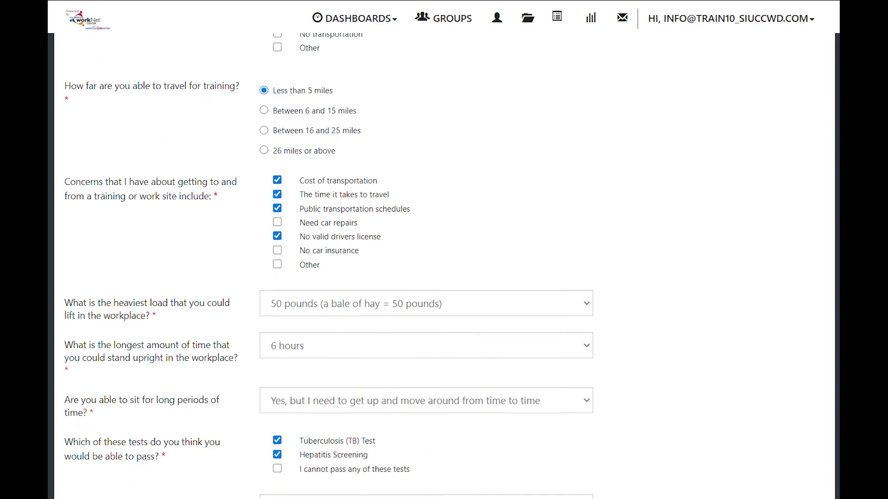
pyautogui.scroll(-2, 444, 264)
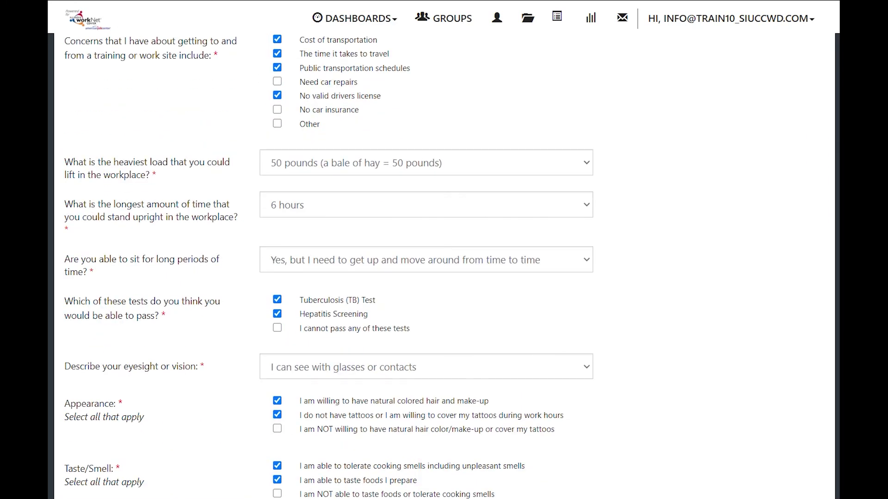
pyautogui.scroll(-2, 444, 263)
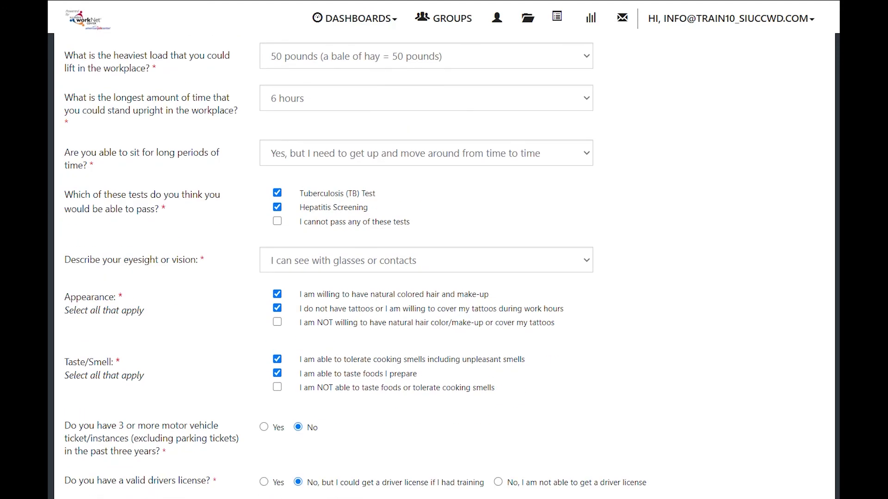
pyautogui.scroll(-2, 443, 263)
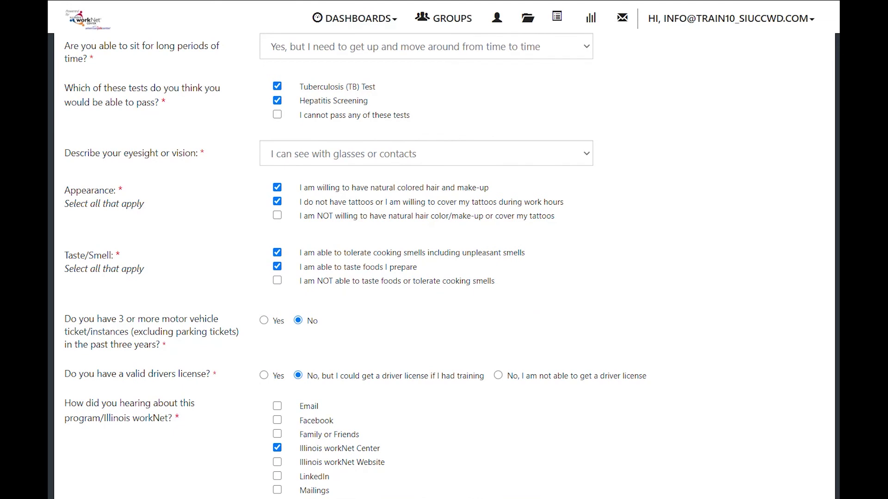
pyautogui.scroll(-3, 444, 264)
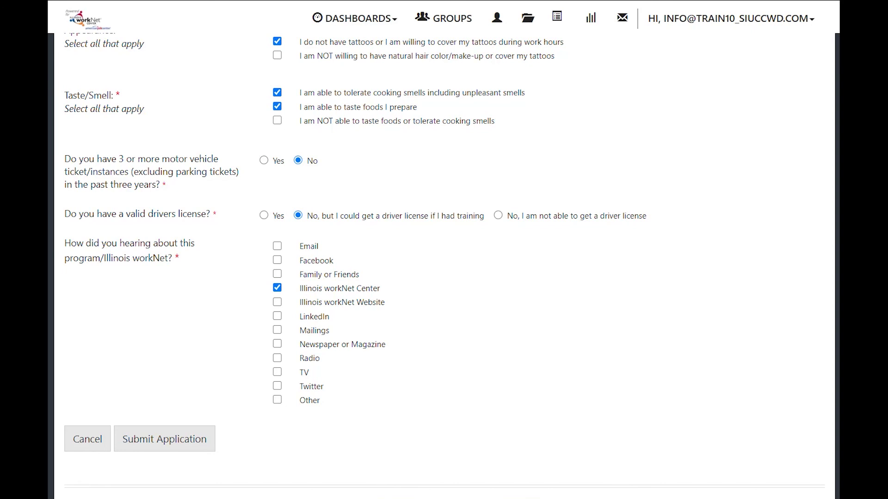
pyautogui.click(184, 448)
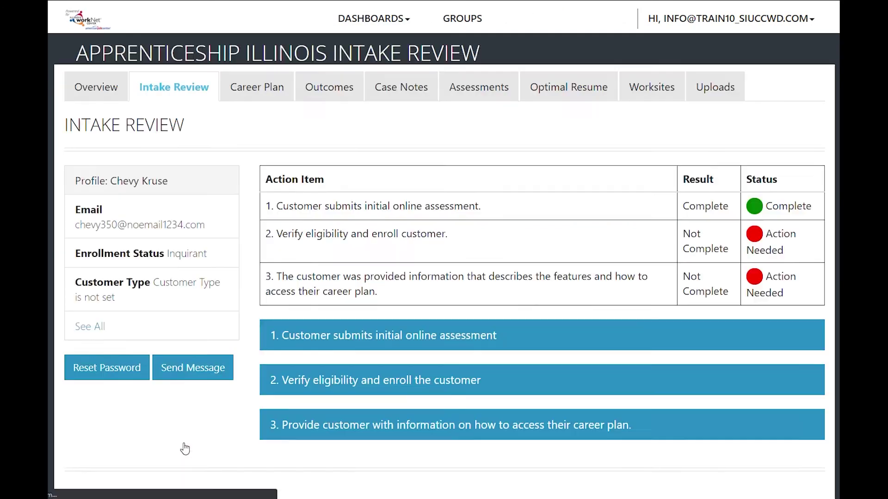